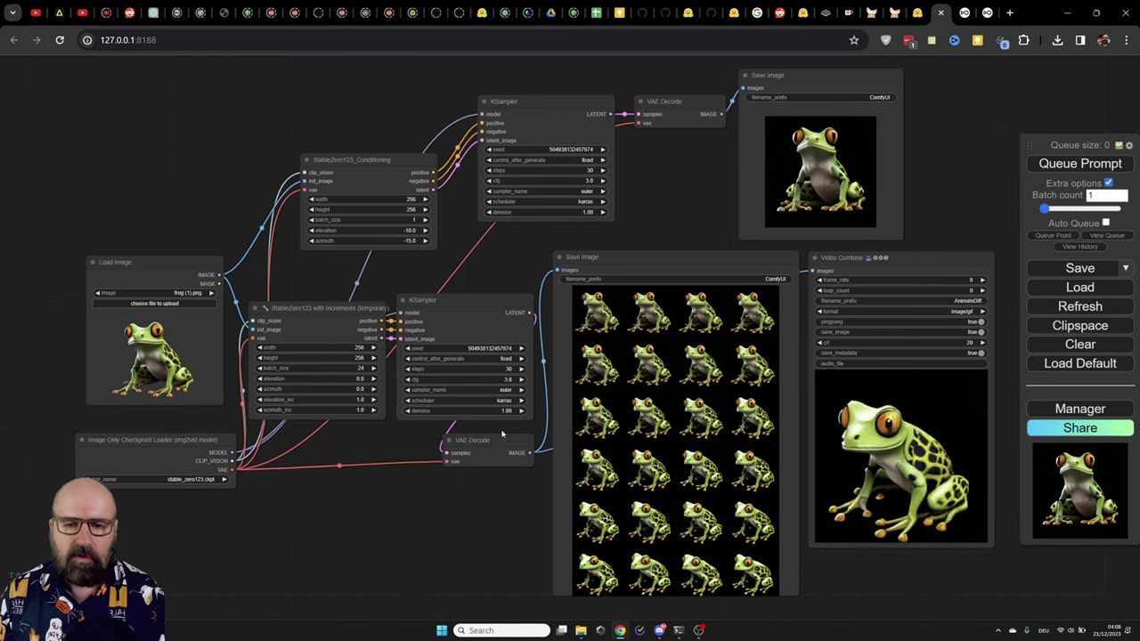
# Step: Open the ComfyUI Manager menu over the frog workflow
pyautogui.click(1048, 411)
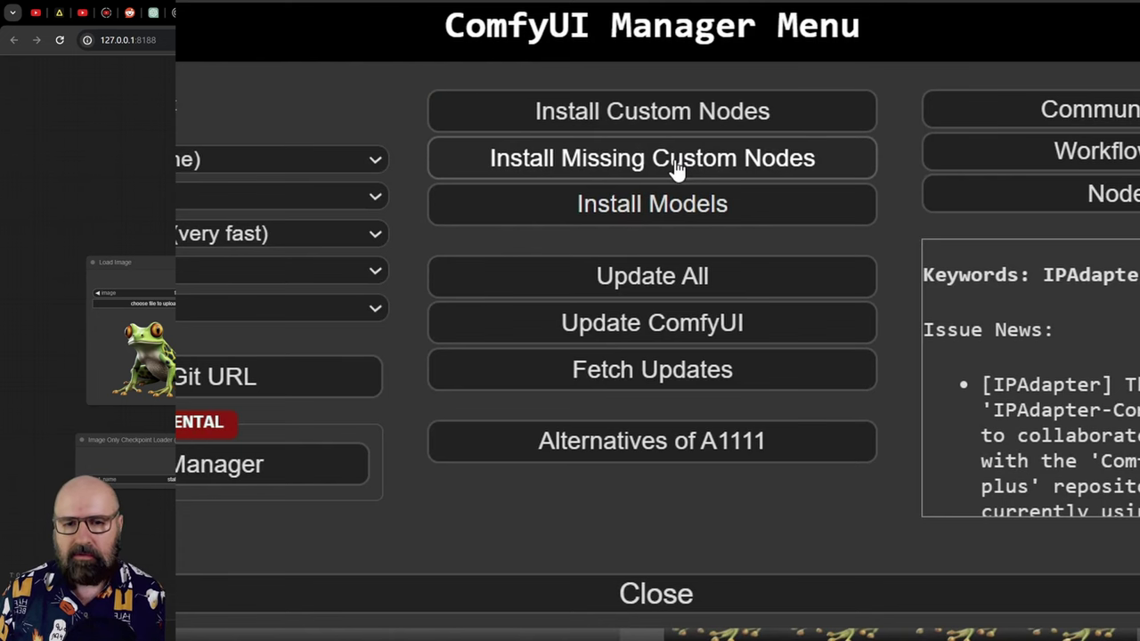
# Step: Close the ComfyUI Manager menu to reveal the full frog workflow
pyautogui.click(748, 601)
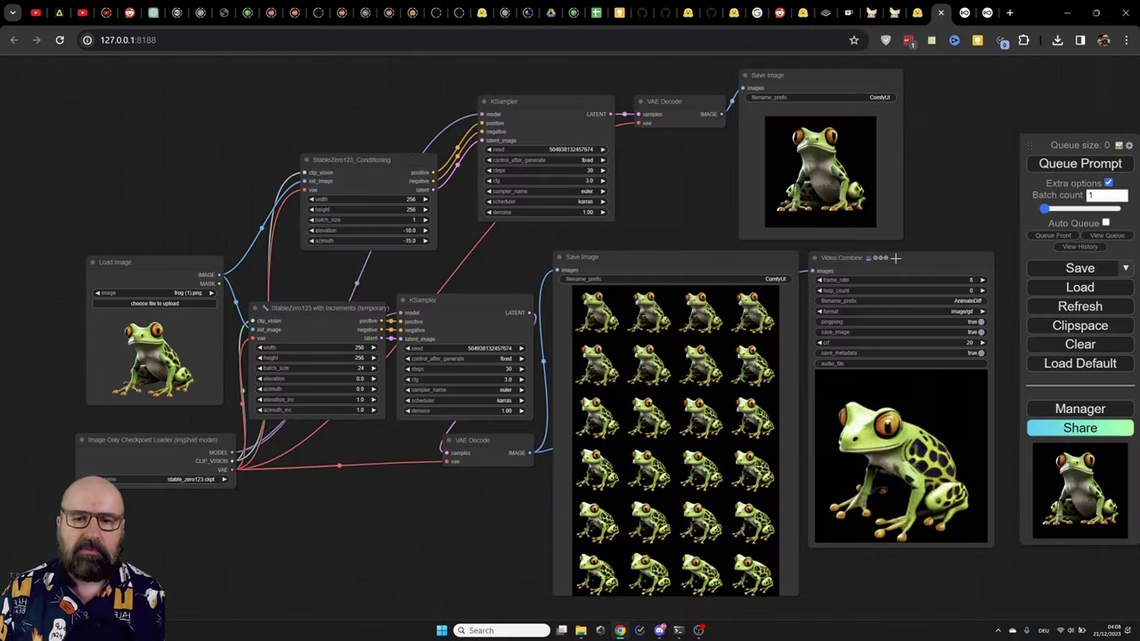
pyautogui.click(963, 13)
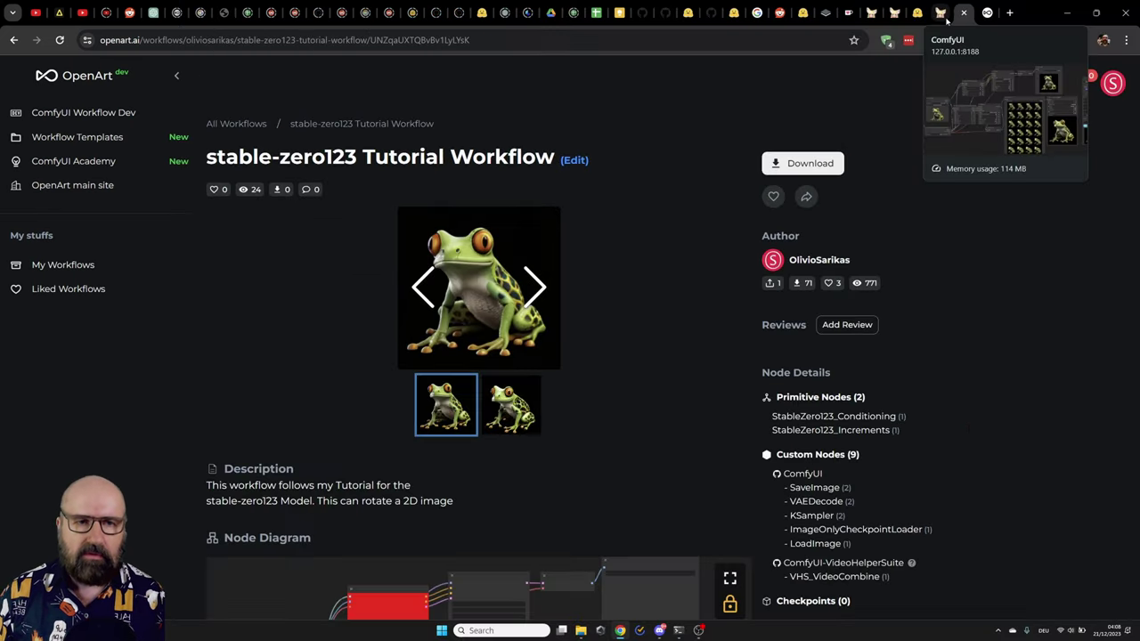
pyautogui.click(942, 13)
pyautogui.moveTo(650, 200); pyautogui.dragTo(665, 205)
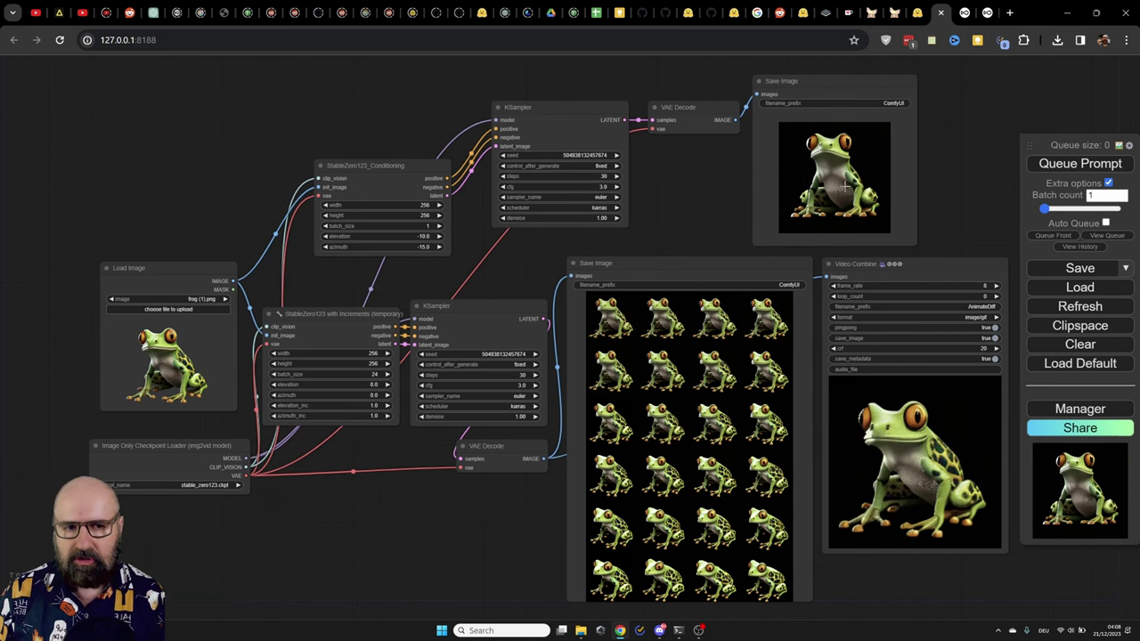
pyautogui.moveTo(160, 267); pyautogui.dragTo(767, 188)
pyautogui.scroll(5, 767, 188)
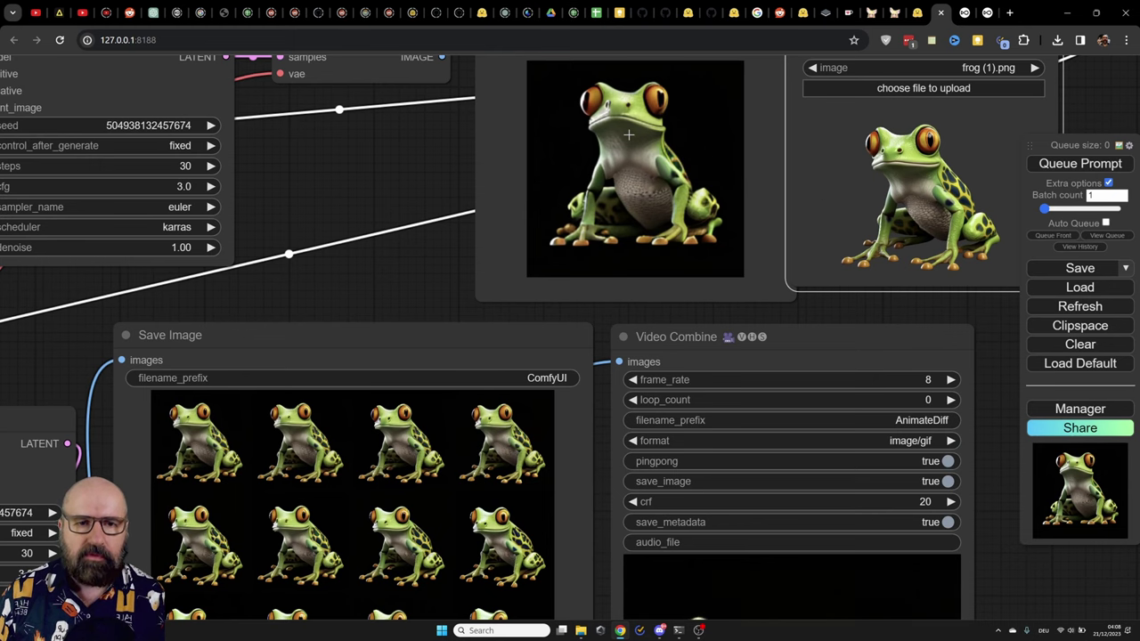
pyautogui.scroll(-5, 329, 506)
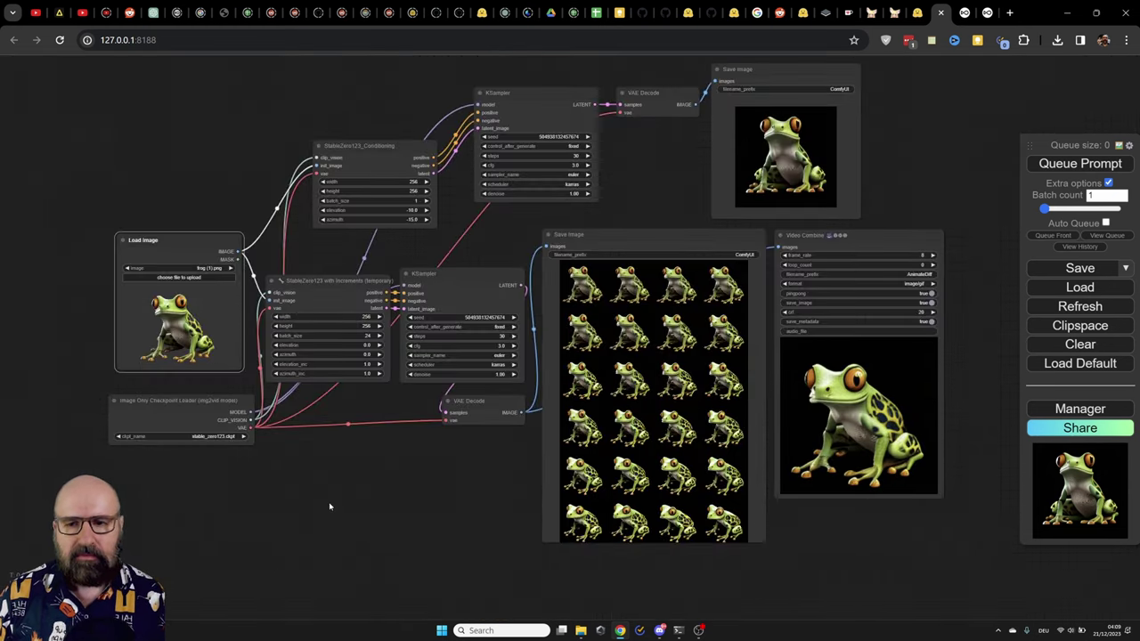
pyautogui.click(321, 287)
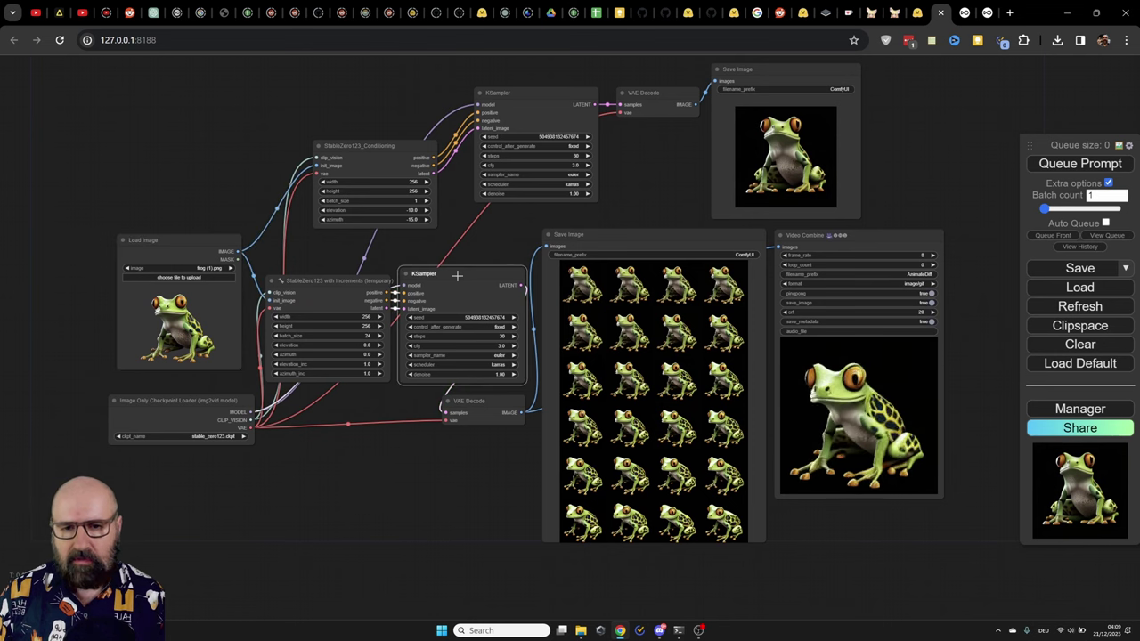
pyautogui.click(605, 242)
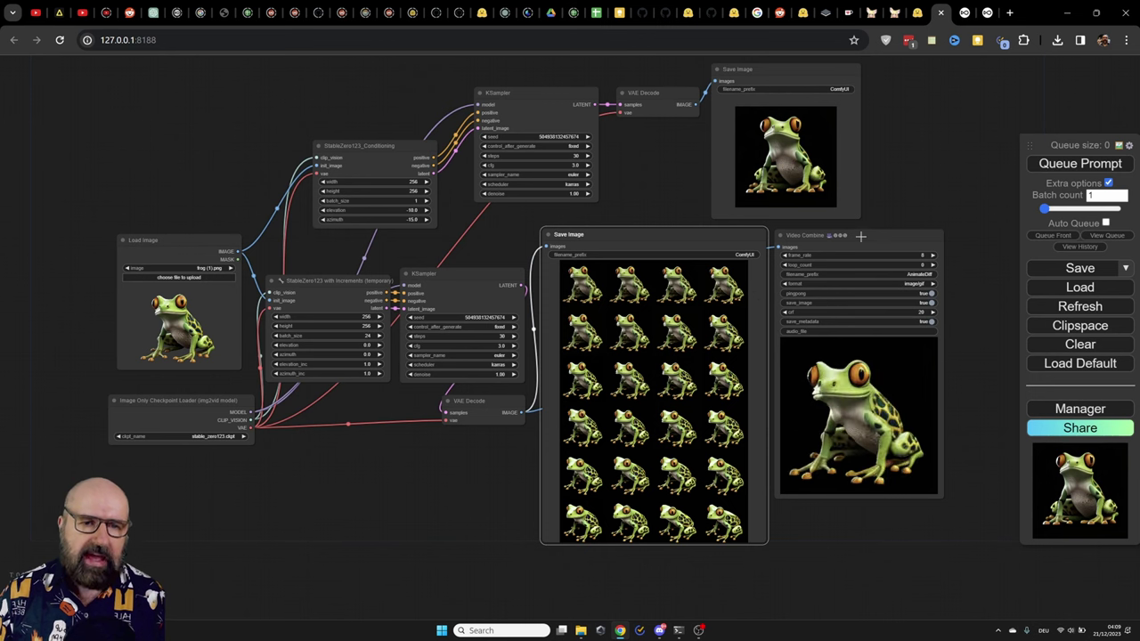
pyautogui.click(784, 294)
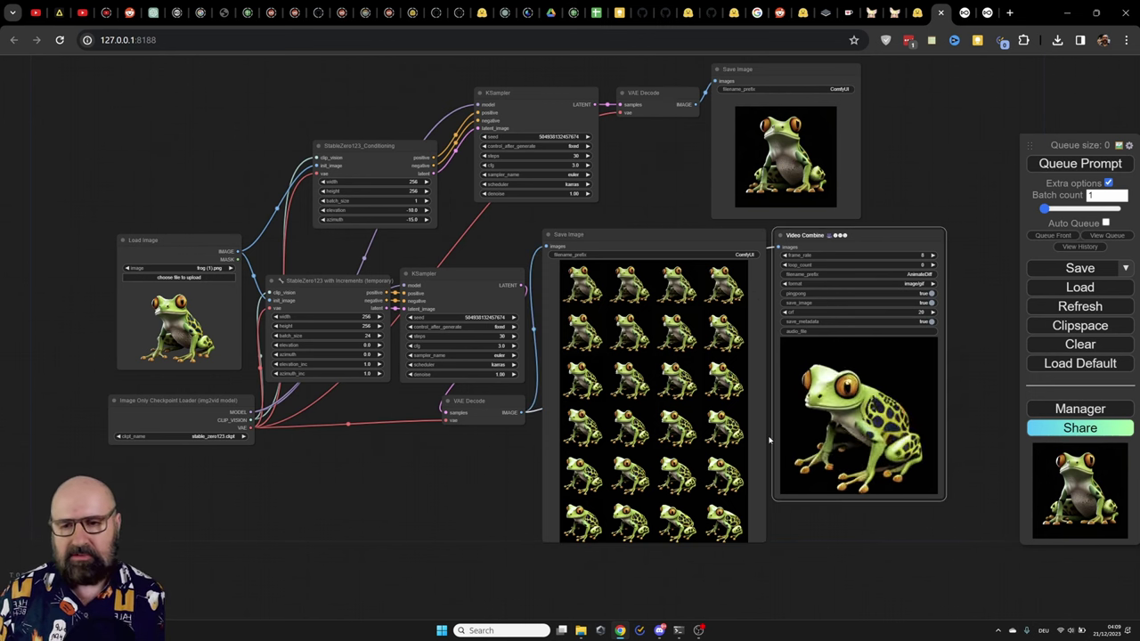
pyautogui.scroll(7, 60, 311)
pyautogui.moveTo(57, 319); pyautogui.dragTo(260, 279)
pyautogui.scroll(1, 261, 280)
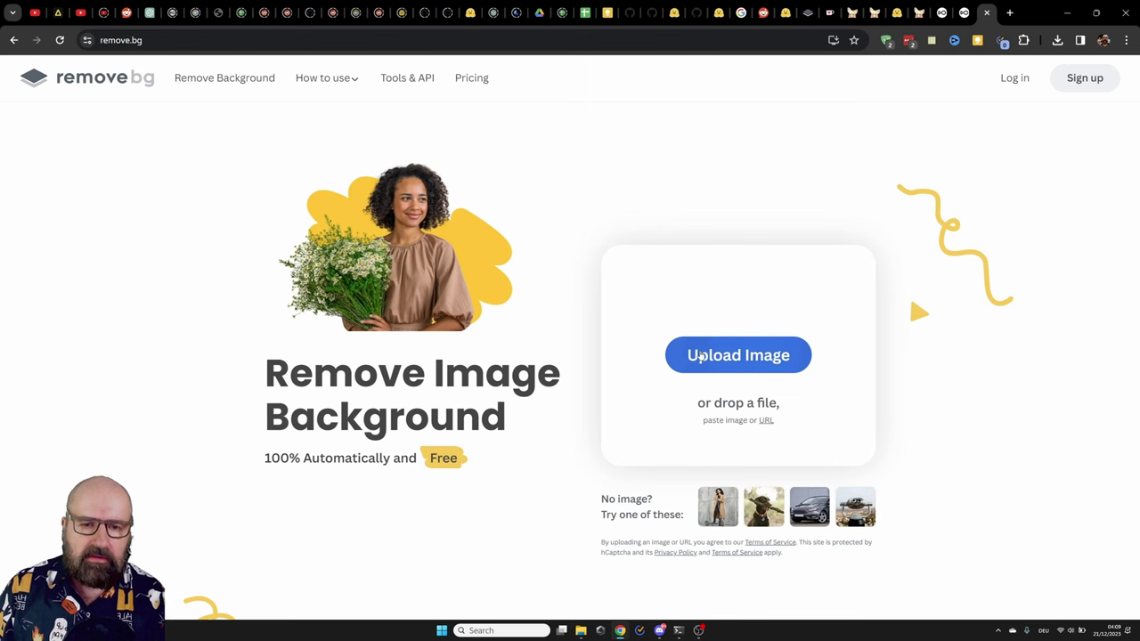
# Step: Upload the frog picture from Downloads to remove.bg for background removal
pyautogui.click(703, 356)
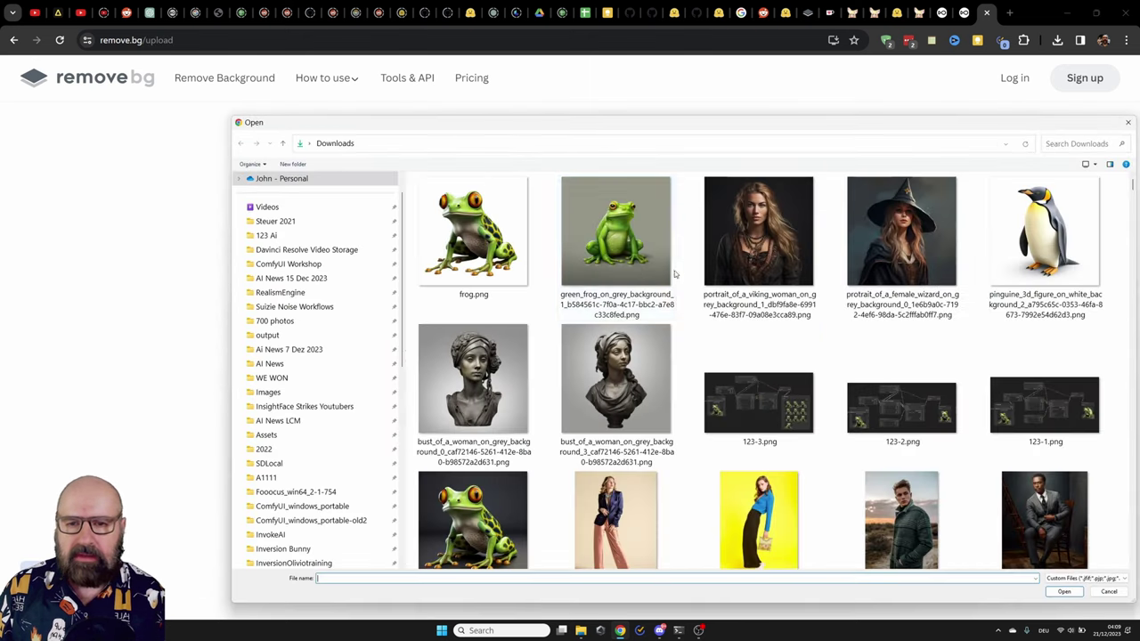
pyautogui.doubleClick(436, 241)
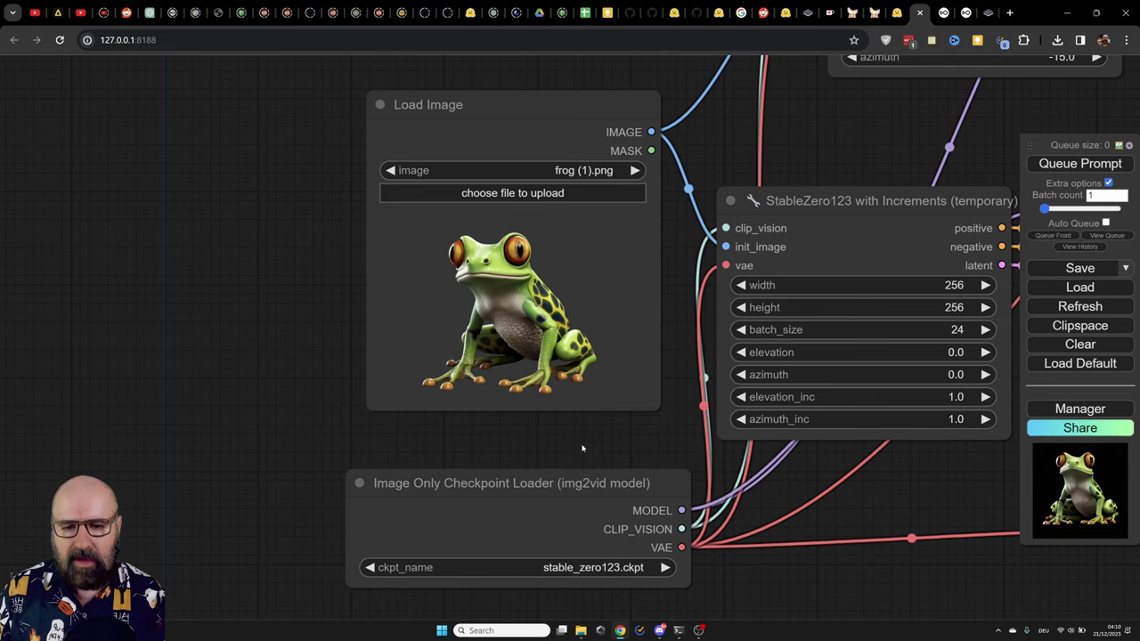
# Step: Move the Image Only Checkpoint Loader up under Load Image, then pan to KSampler
pyautogui.click(470, 503)
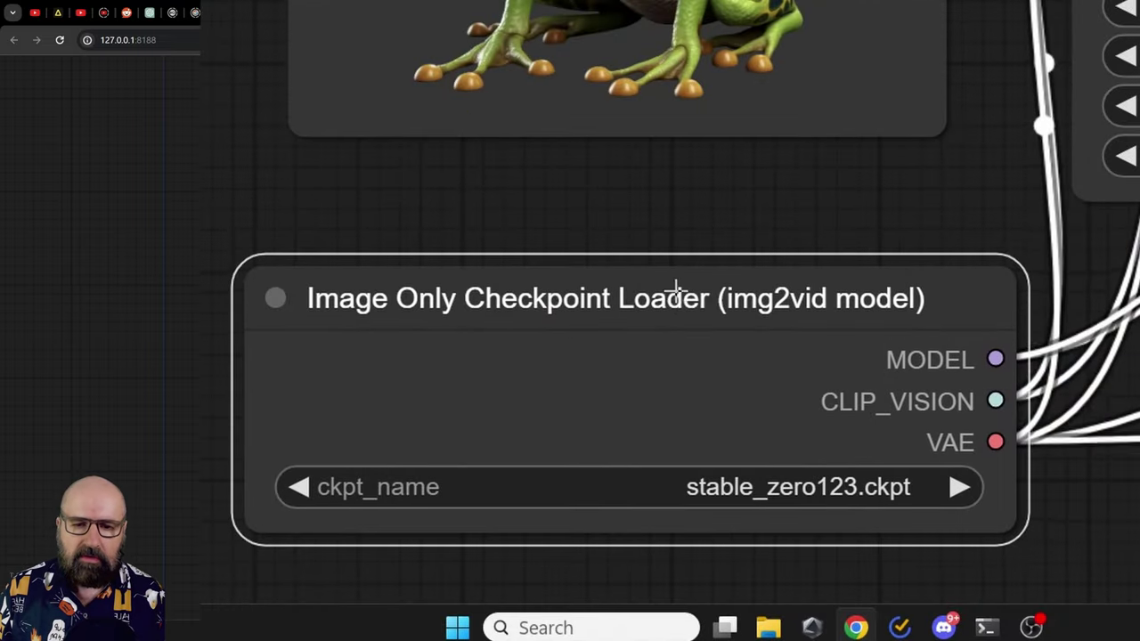
pyautogui.moveTo(674, 293); pyautogui.dragTo(678, 253)
pyautogui.moveTo(242, 302); pyautogui.dragTo(138, 226)
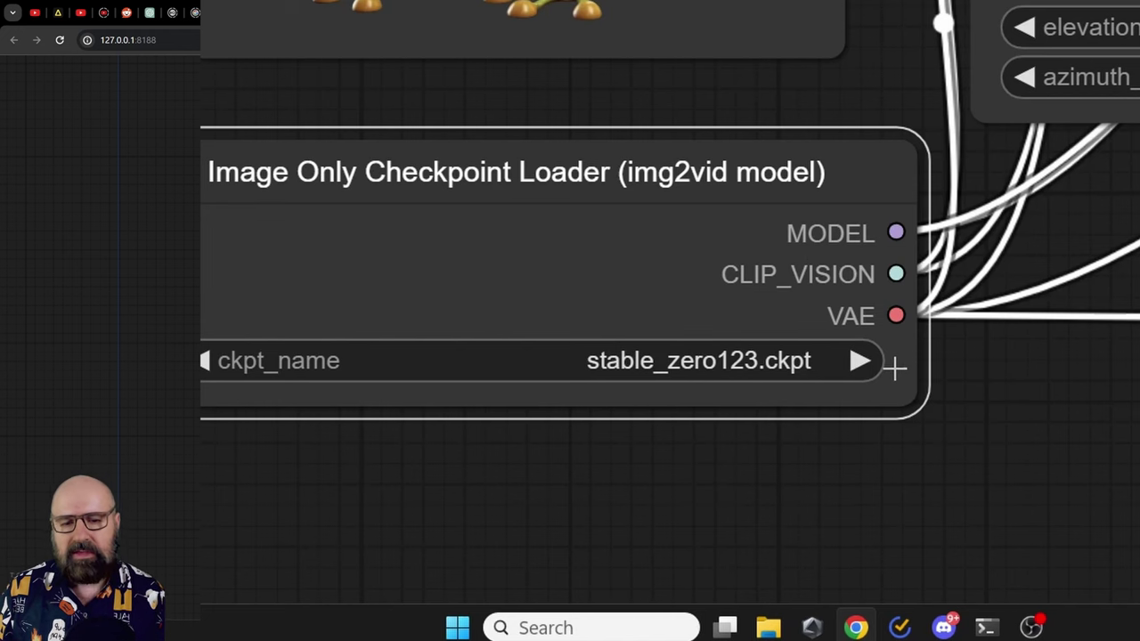
pyautogui.moveTo(814, 171)
pyautogui.mouseDown()
pyautogui.moveTo(803, 203)
pyautogui.moveTo(821, 183)
pyautogui.mouseUp()
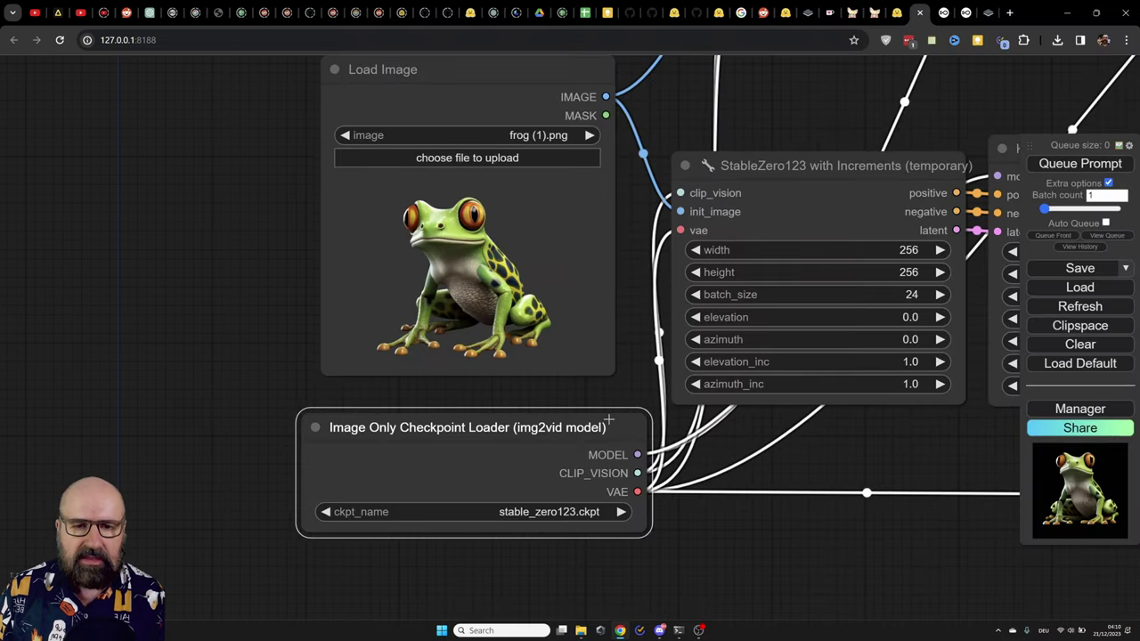
pyautogui.moveTo(875, 448); pyautogui.dragTo(672, 487)
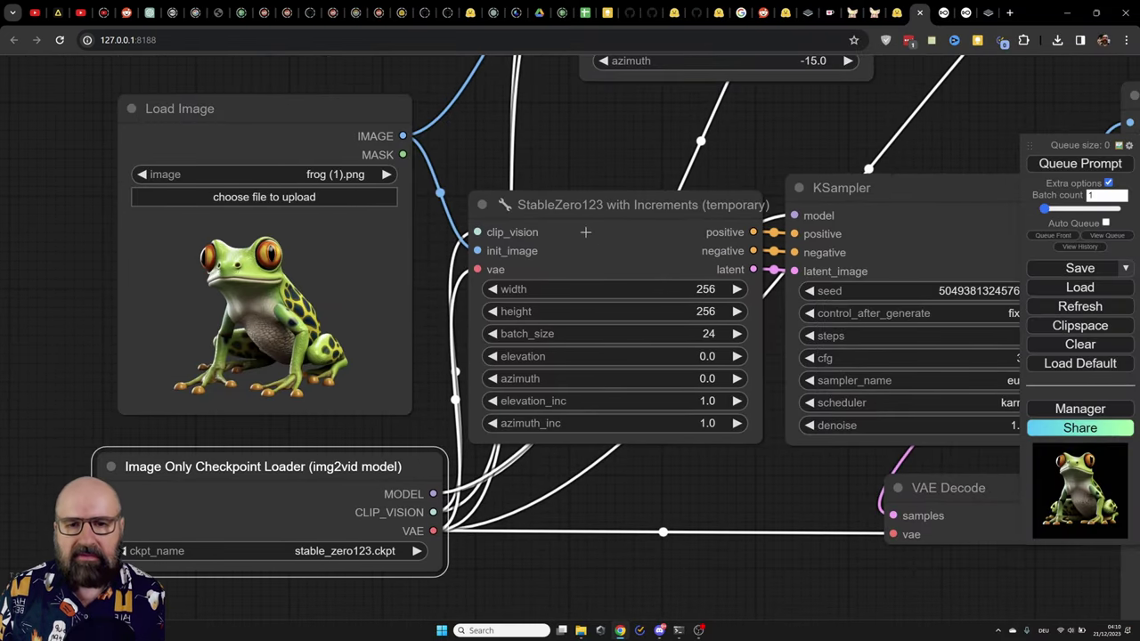
pyautogui.click(613, 209)
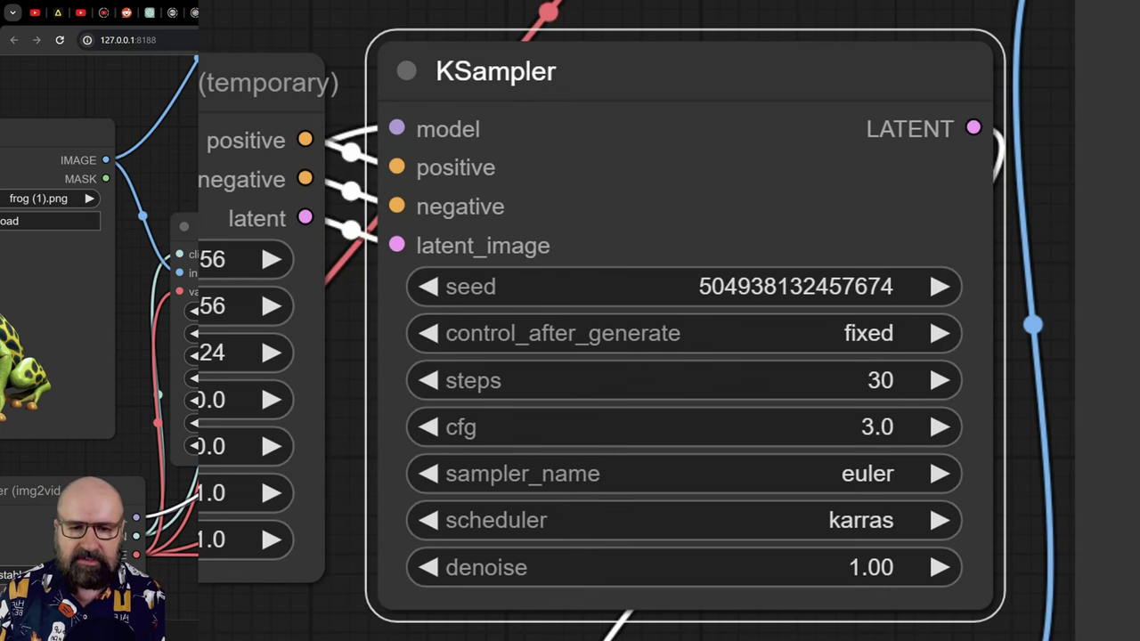
# Step: Nudge Save Image and VAE Decode into place and frame the frog grid and Video Combine
pyautogui.click(672, 510)
pyautogui.moveTo(756, 156); pyautogui.dragTo(588, 131)
pyautogui.scroll(-2, 543, 282)
pyautogui.moveTo(543, 281); pyautogui.dragTo(376, 225)
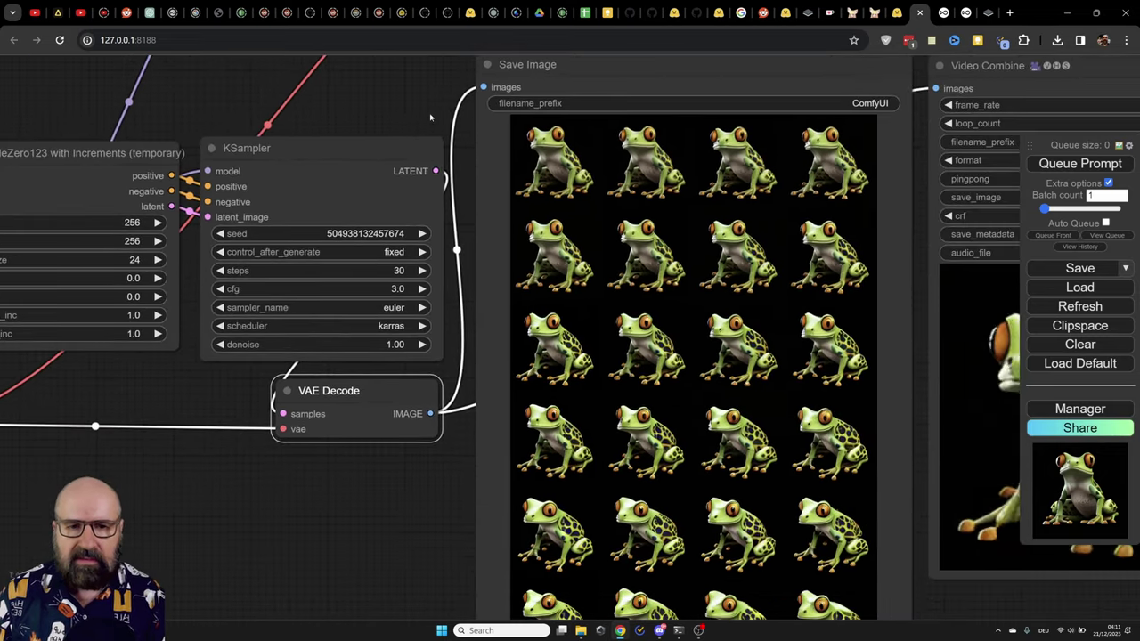
pyautogui.scroll(-2, 587, 261)
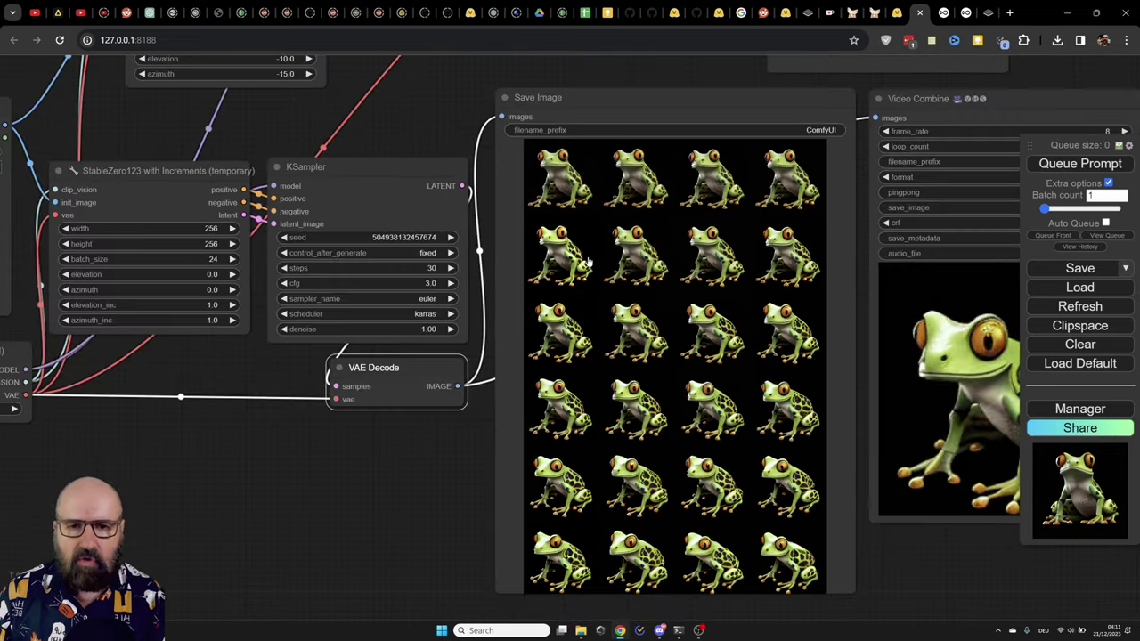
pyautogui.click(604, 97)
pyautogui.moveTo(604, 98); pyautogui.dragTo(598, 101)
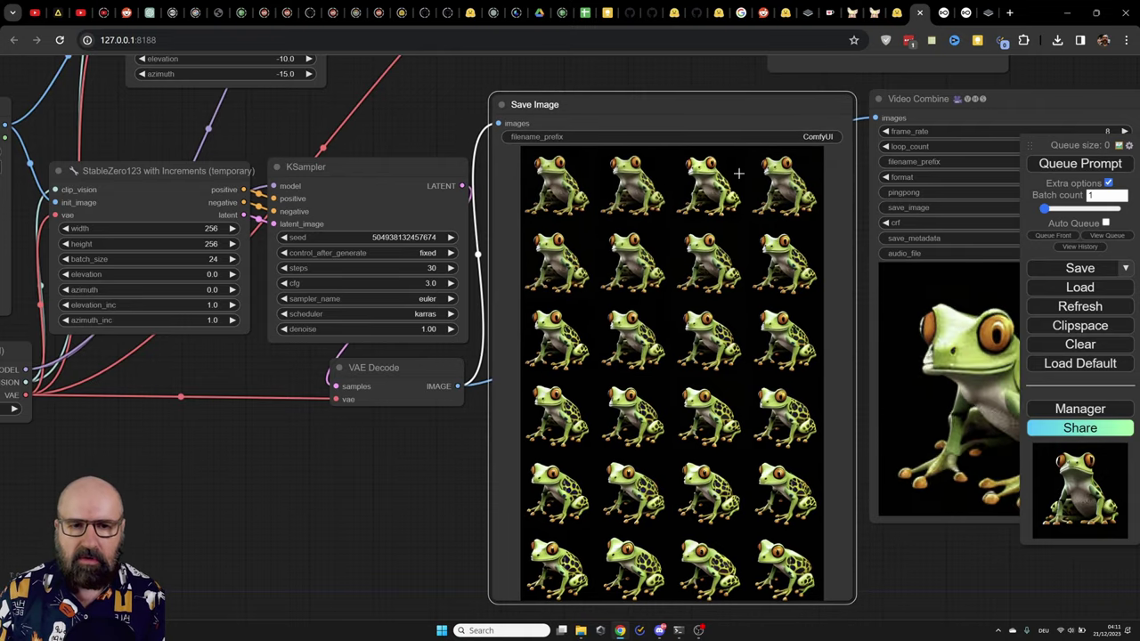
pyautogui.moveTo(421, 371); pyautogui.dragTo(424, 377)
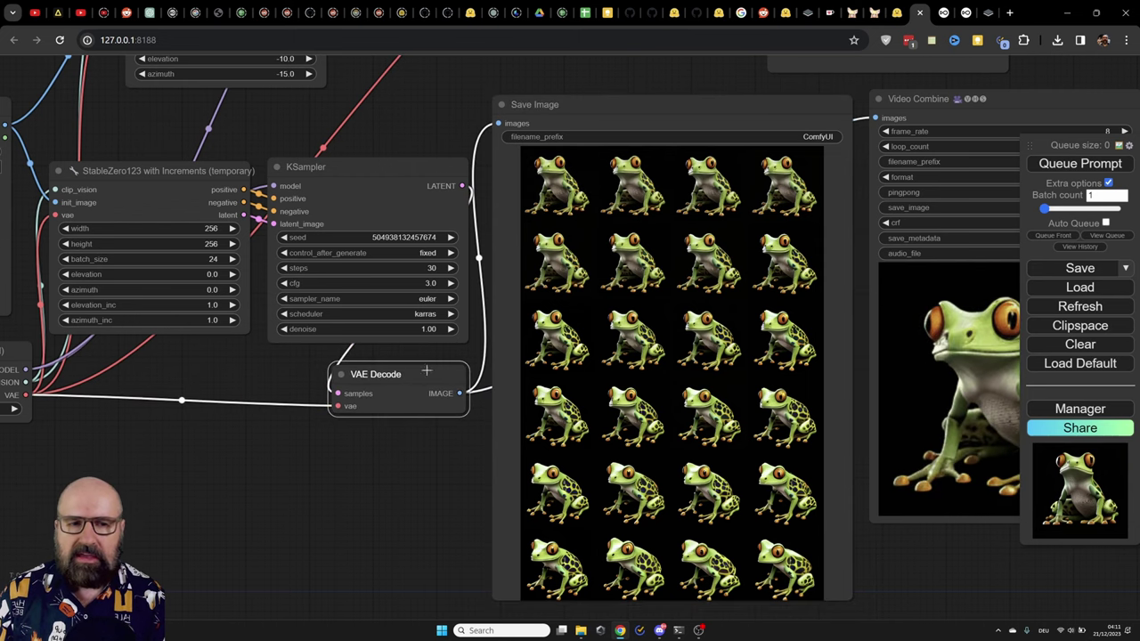
pyautogui.moveTo(677, 70); pyautogui.dragTo(395, 76)
pyautogui.scroll(3, 929, 182)
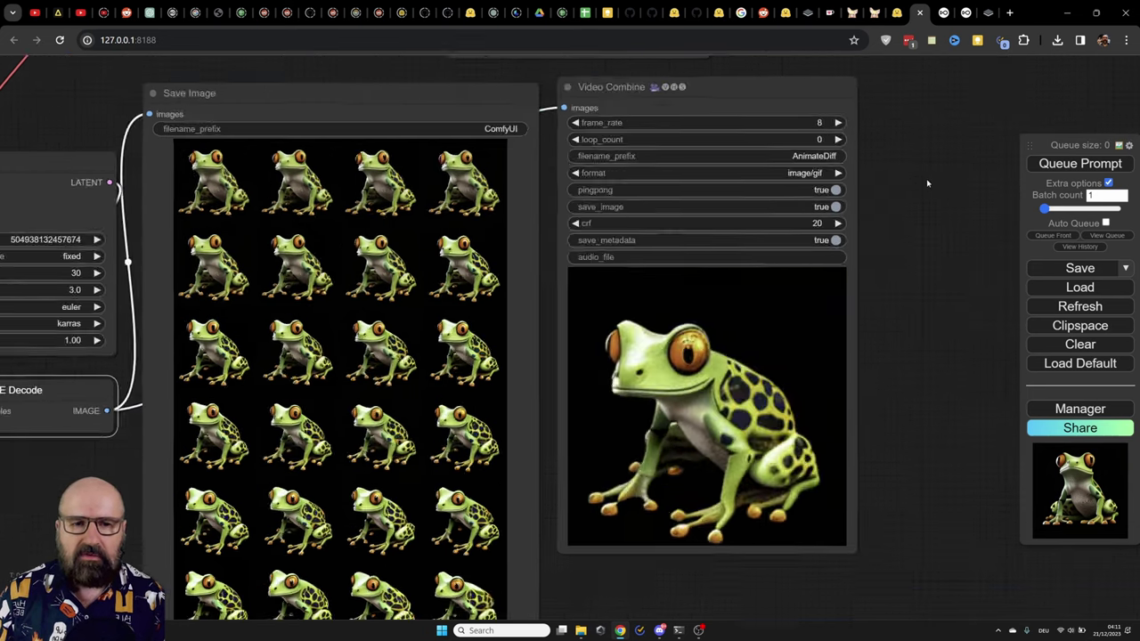
pyautogui.moveTo(570, 73); pyautogui.dragTo(572, 80)
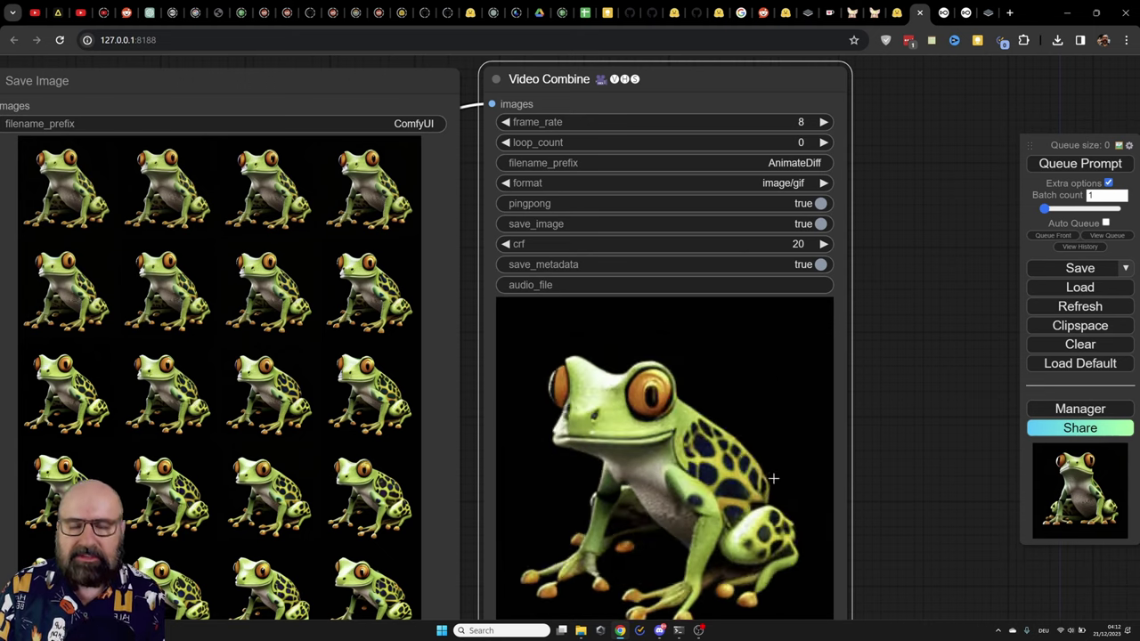
pyautogui.moveTo(908, 469); pyautogui.dragTo(902, 440)
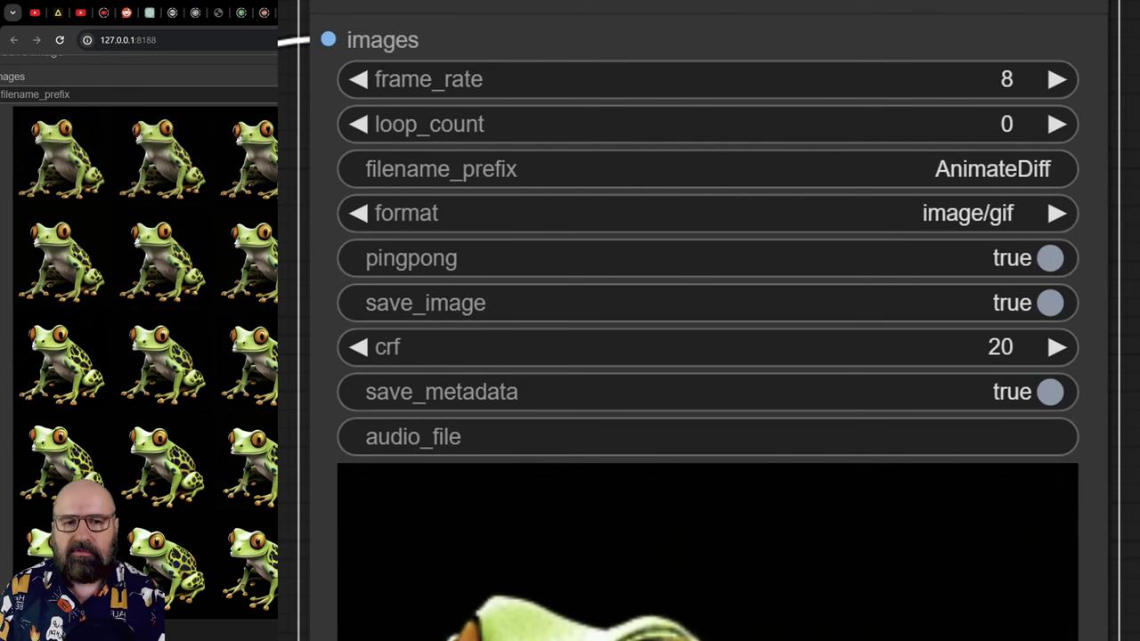
pyautogui.click(817, 213)
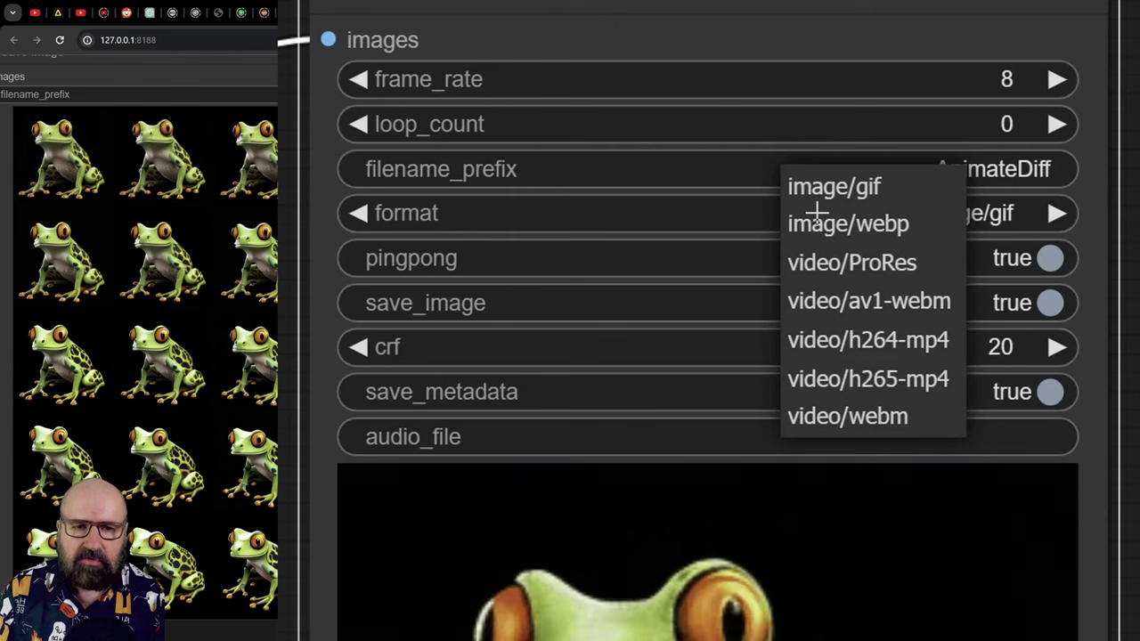
# Step: Keep image/gif output and reposition Load Image, Checkpoint Loader and StableZero123_Conditioning nodes
pyautogui.click(870, 186)
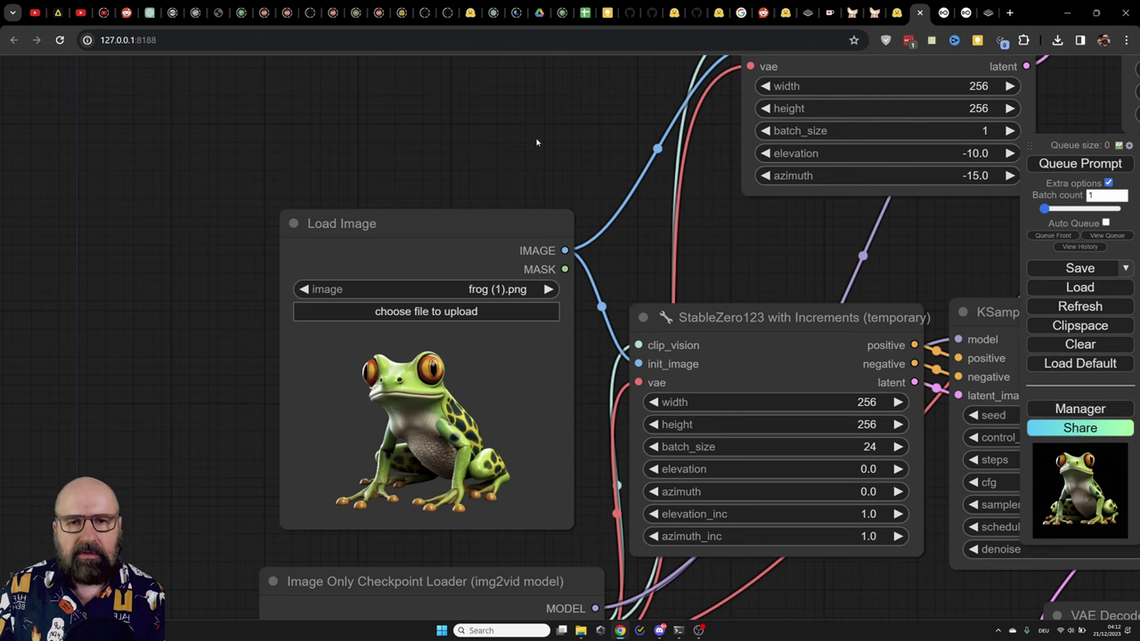
pyautogui.moveTo(450, 234); pyautogui.dragTo(448, 222)
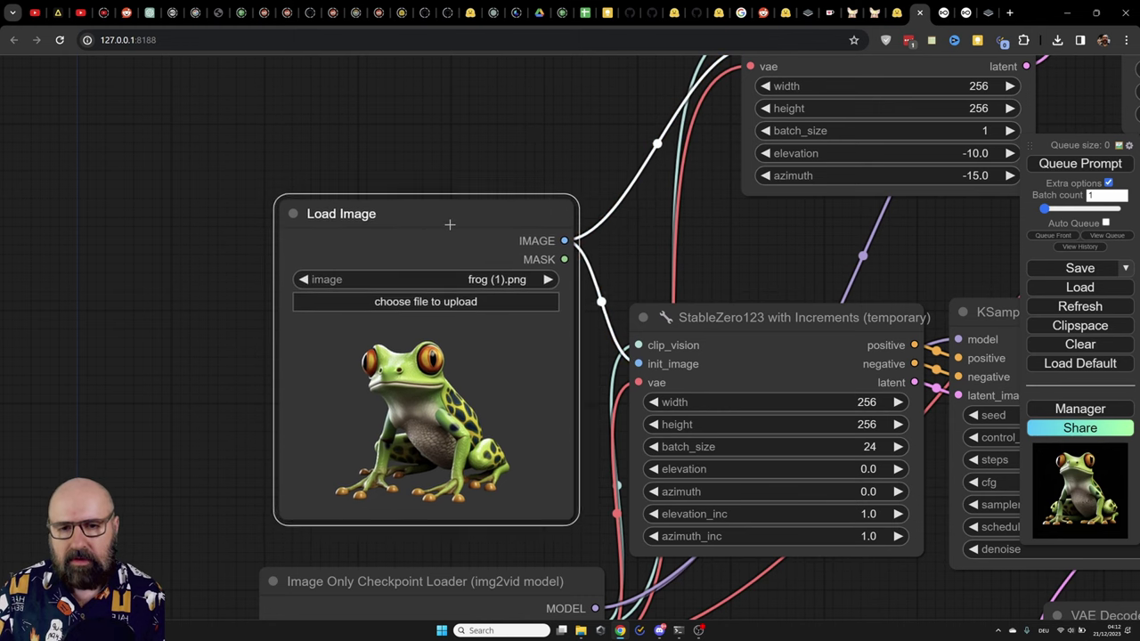
pyautogui.moveTo(322, 554); pyautogui.dragTo(346, 484)
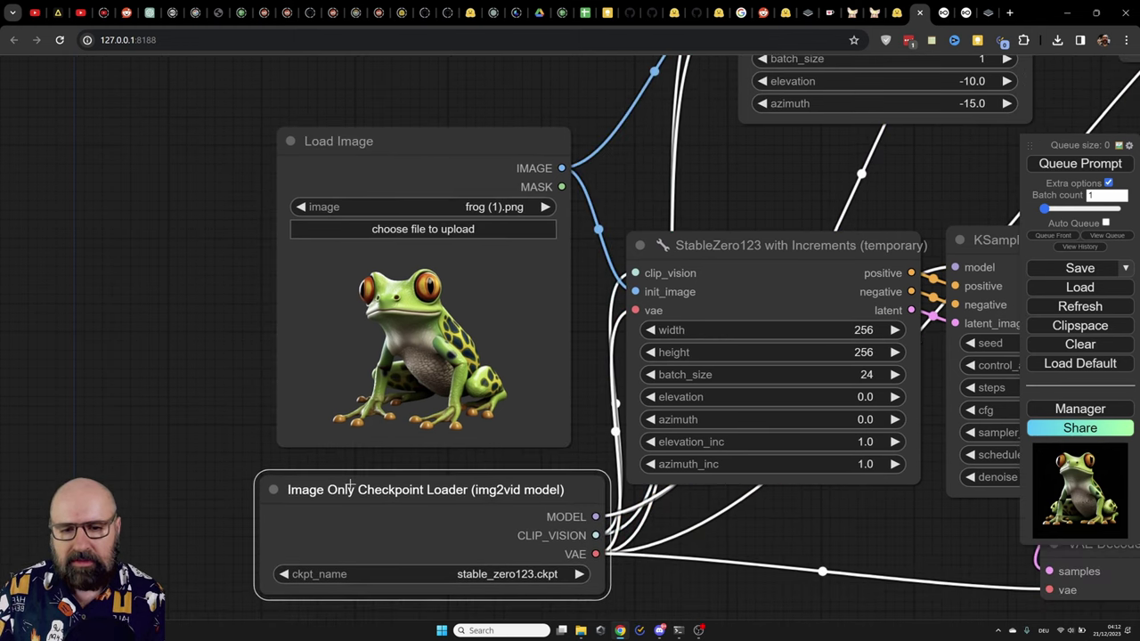
pyautogui.moveTo(716, 189); pyautogui.dragTo(484, 405)
pyautogui.click(714, 149)
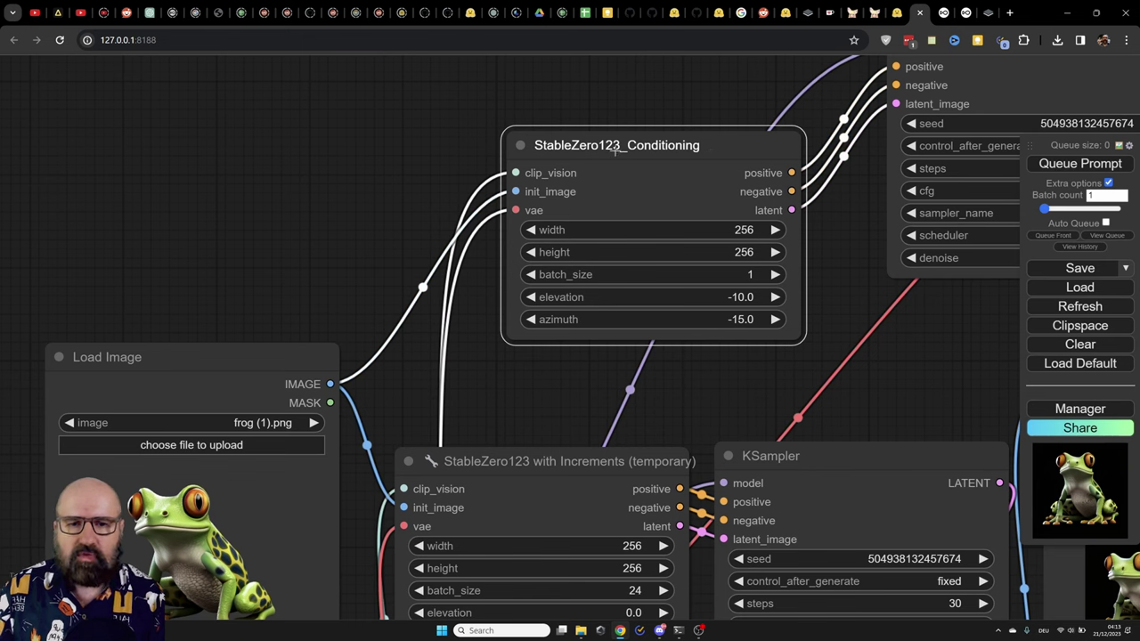
pyautogui.moveTo(723, 144); pyautogui.dragTo(711, 166)
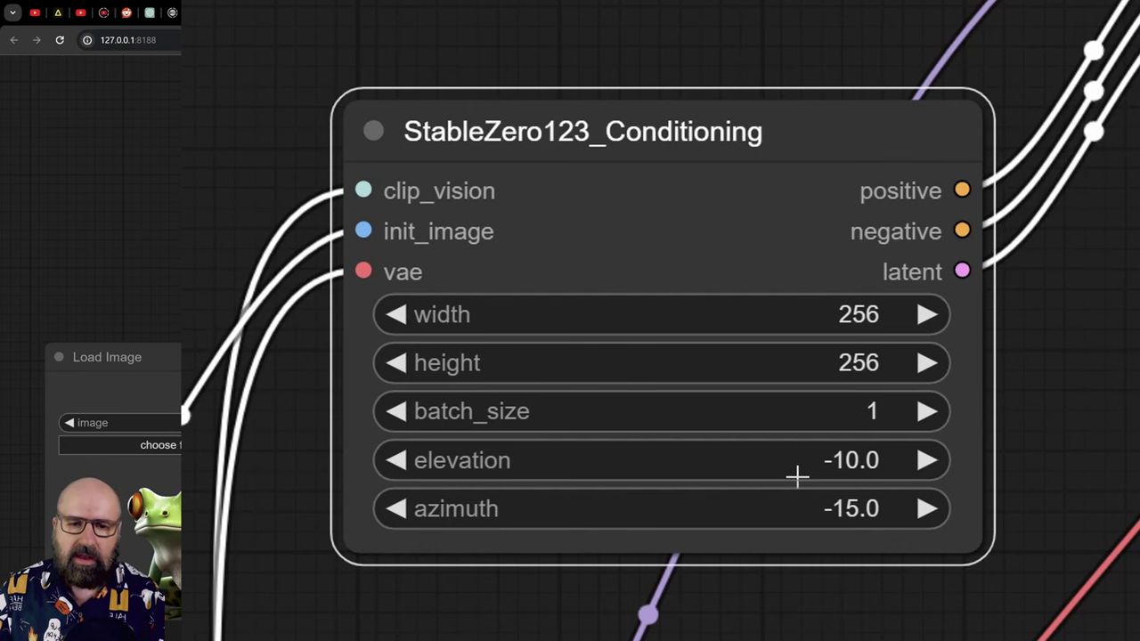
# Step: Pan past KSampler and VAE Decode to the frog preview at elevation -10, azimuth -15
pyautogui.moveTo(796, 476); pyautogui.dragTo(552, 247)
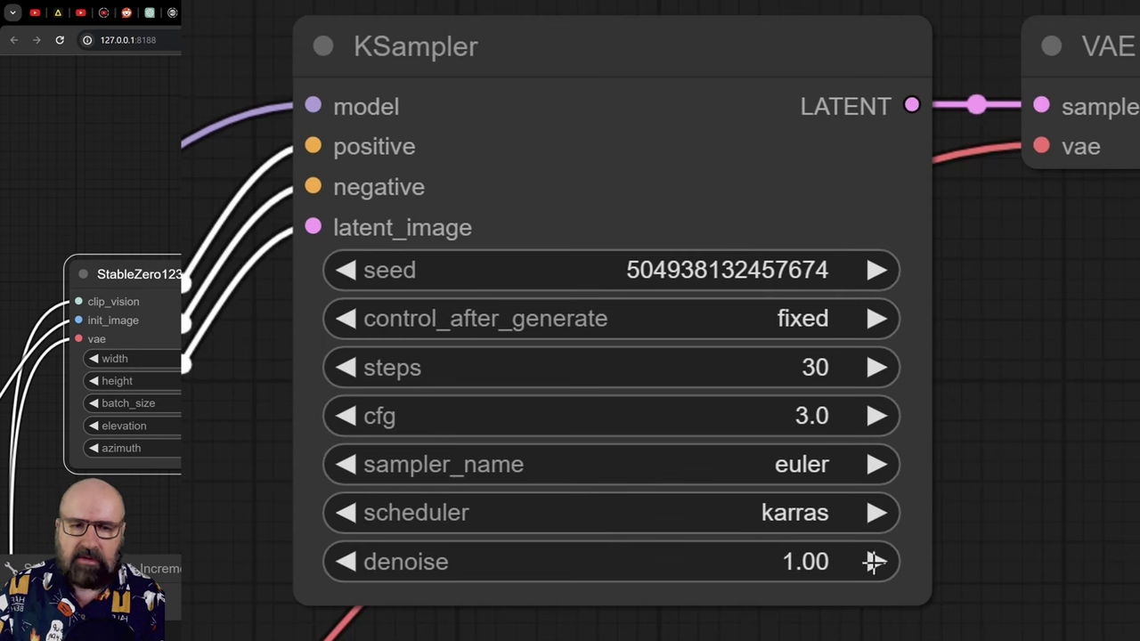
pyautogui.moveTo(878, 559); pyautogui.dragTo(469, 526)
pyautogui.moveTo(674, 536); pyautogui.dragTo(236, 465)
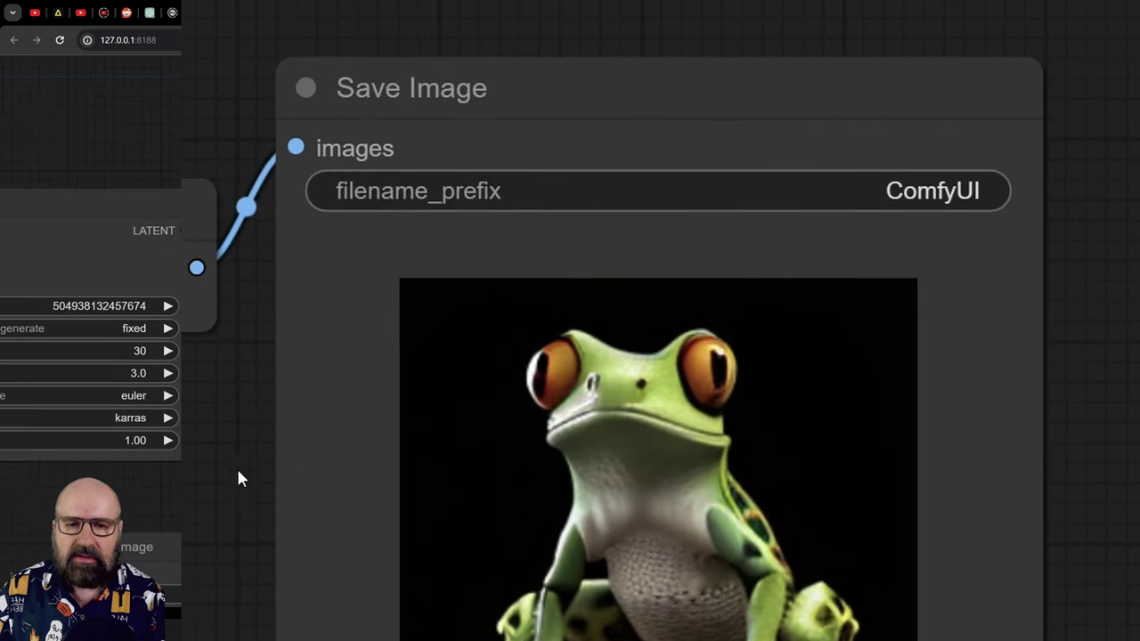
pyautogui.scroll(-1, 293, 603)
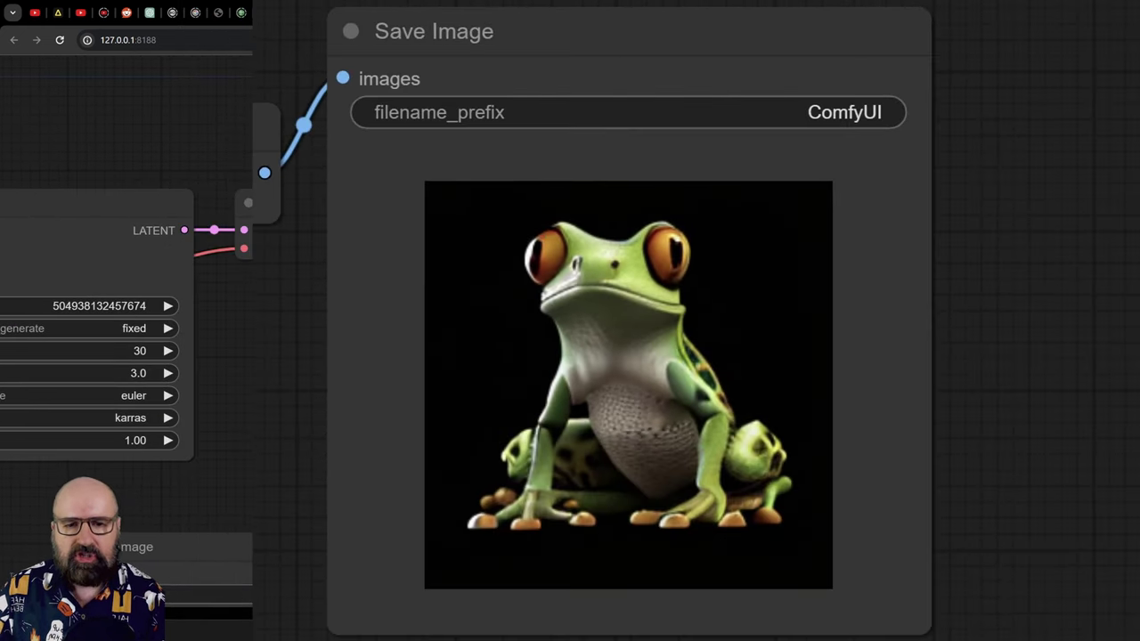